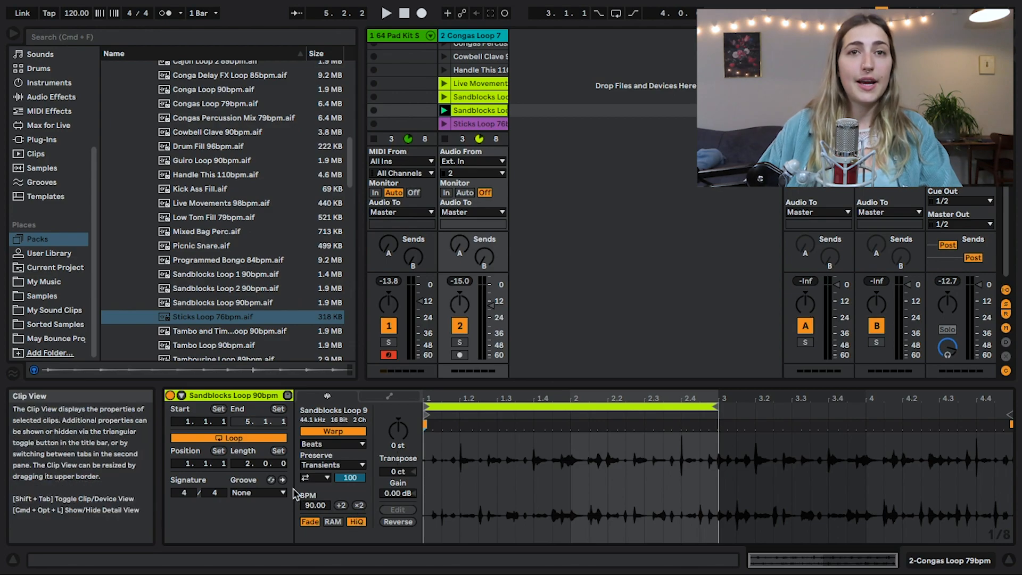
Set the Sandblocks Loop clip's Beats warping to preserve 1/16 divisions, with transient loop mode off and the envelope at 32.
{"action": "left_click", "coordinate": [320, 444]}
{"action": "left_click", "coordinate": [314, 450]}
{"action": "left_click", "coordinate": [316, 465]}
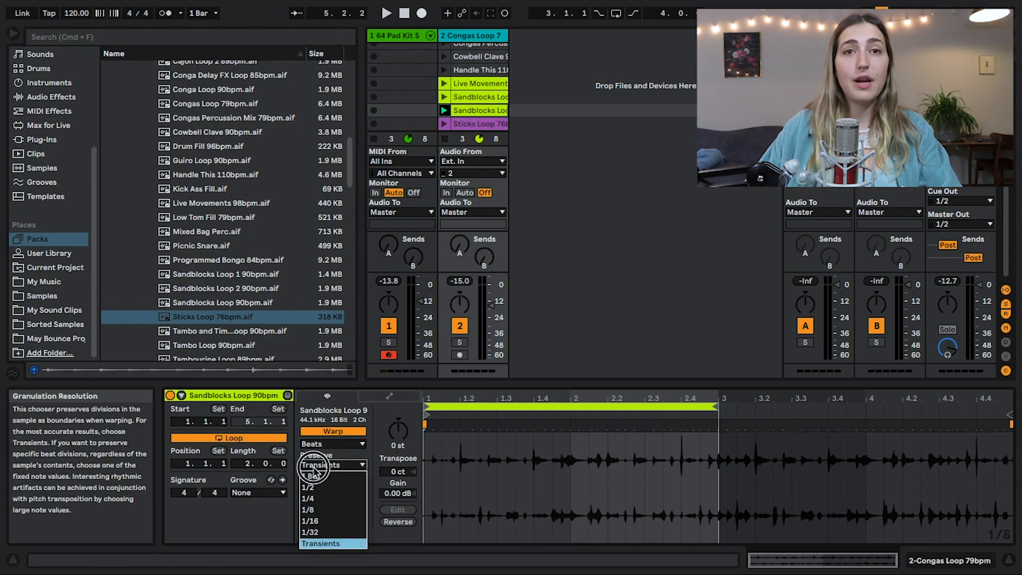
{"action": "left_click", "coordinate": [314, 466]}
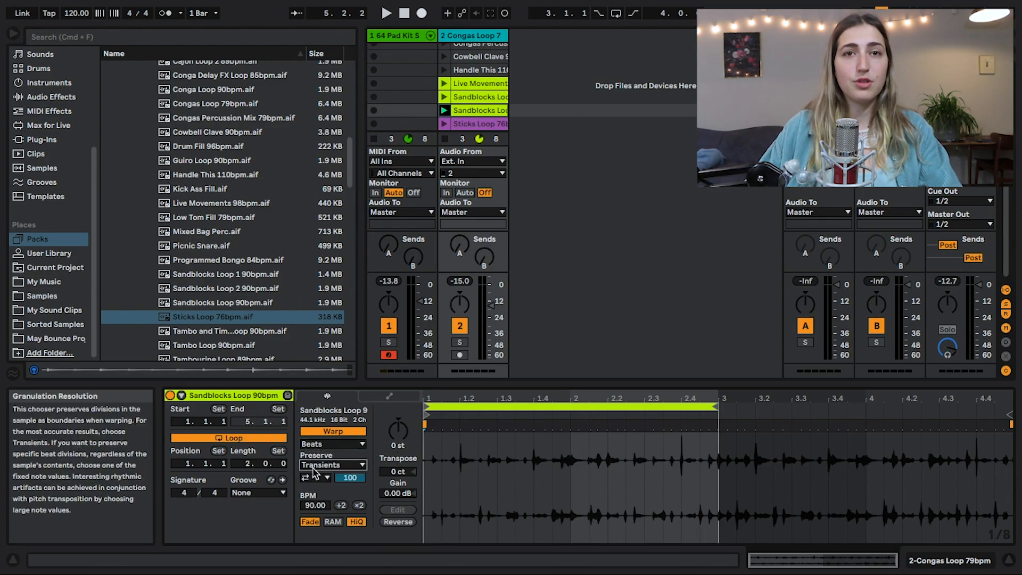
{"action": "left_click", "coordinate": [314, 467]}
{"action": "left_click", "coordinate": [314, 521]}
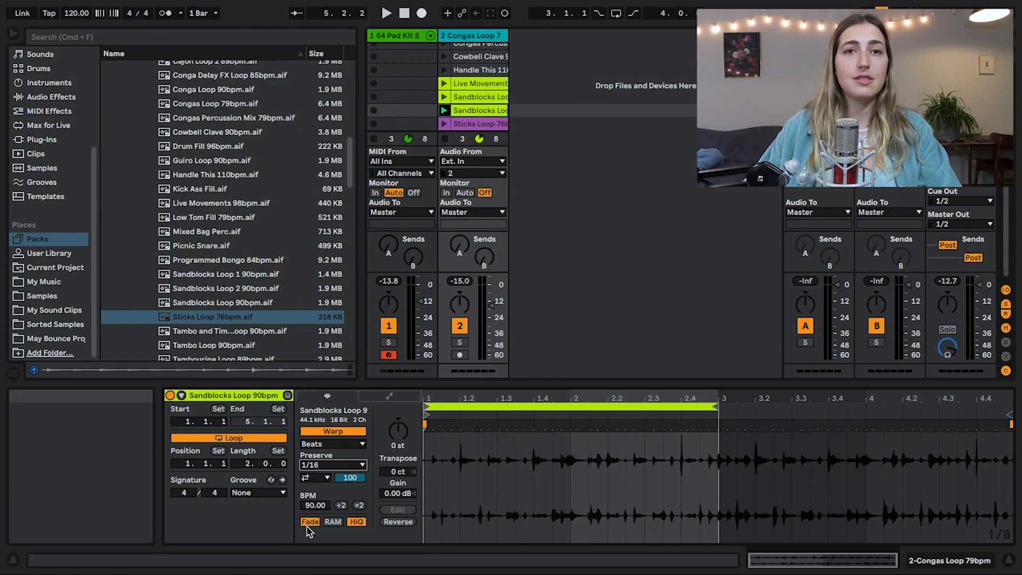
{"action": "left_click", "coordinate": [309, 477]}
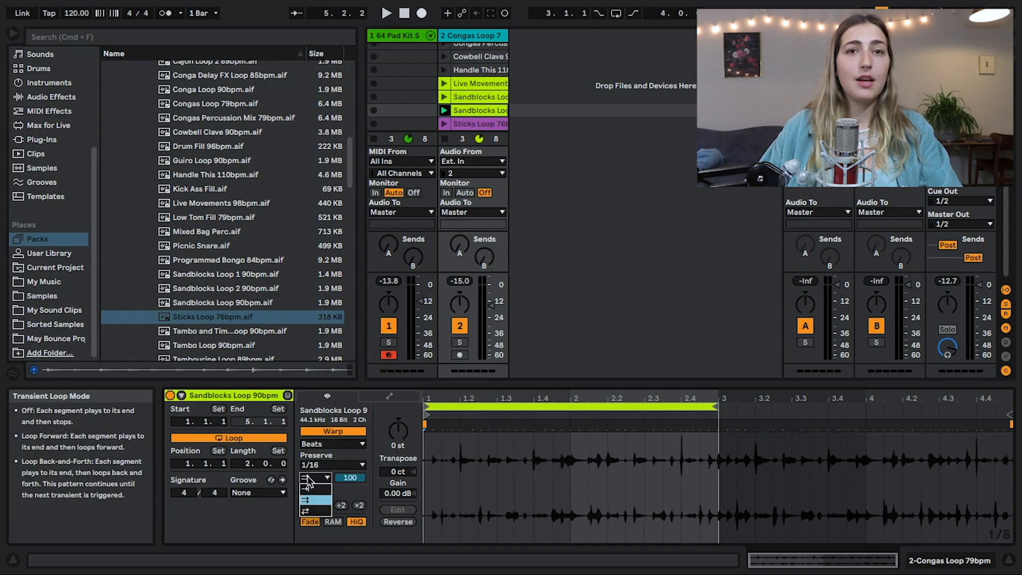
{"action": "left_click", "coordinate": [313, 489]}
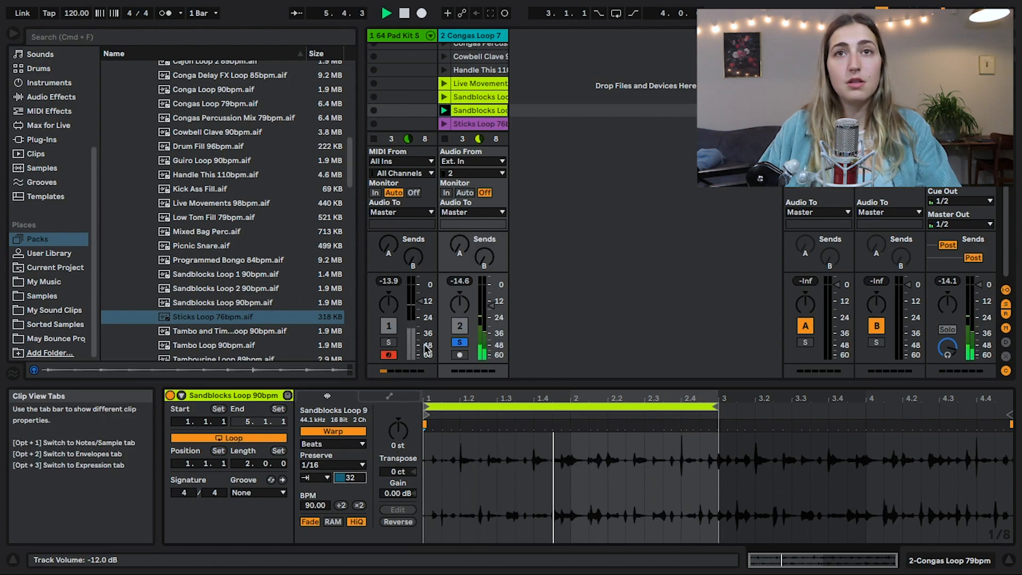
Audition the loop against the soloed 64 Pad Kit track at a slightly raised loop volume, trying 1/8 as the Preserve value.
{"action": "left_click", "coordinate": [389, 342]}
{"action": "left_click_drag", "start_coordinate": [490, 305], "coordinate": [489, 301]}
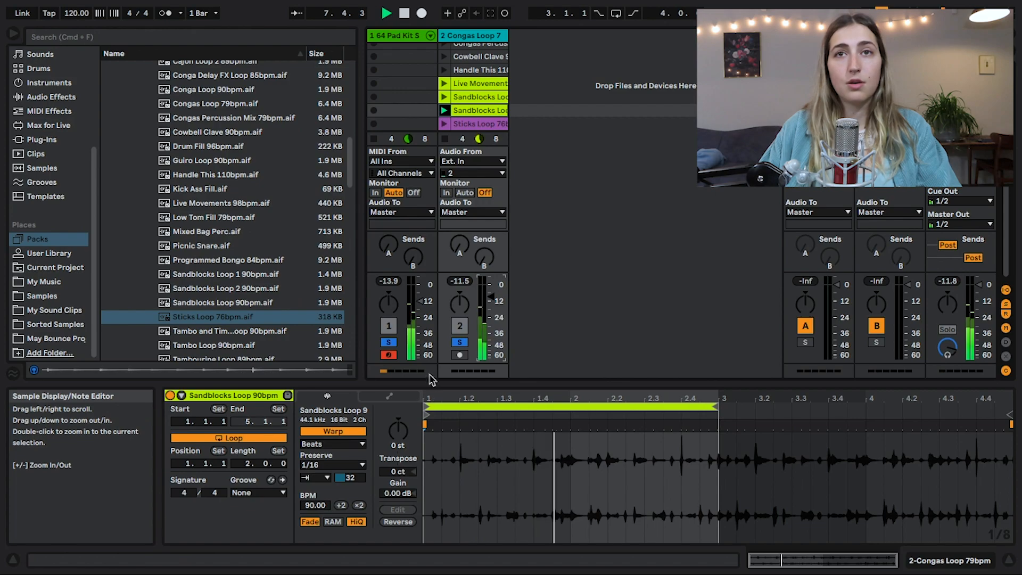
{"action": "left_click", "coordinate": [314, 465]}
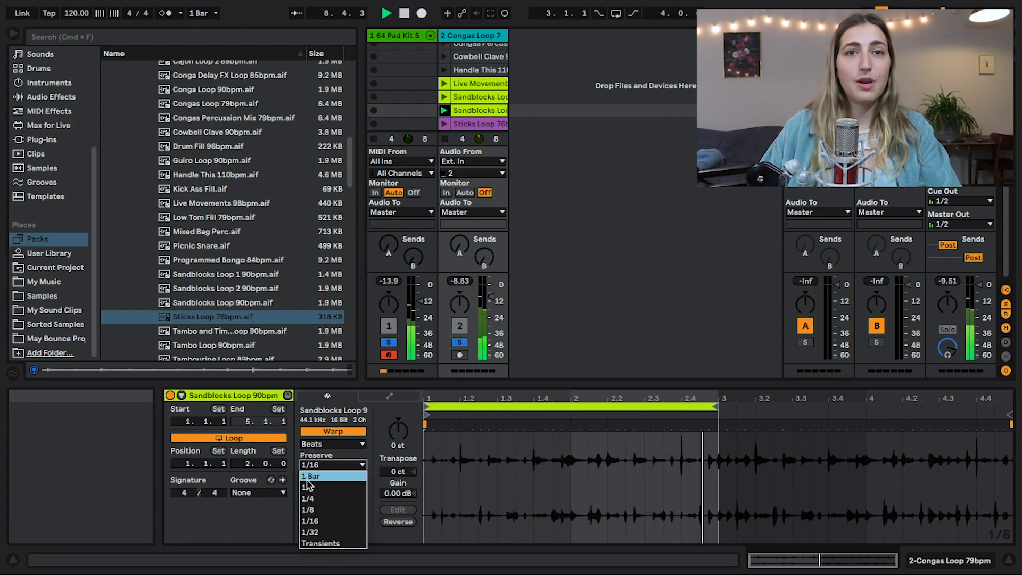
{"action": "left_click", "coordinate": [310, 509]}
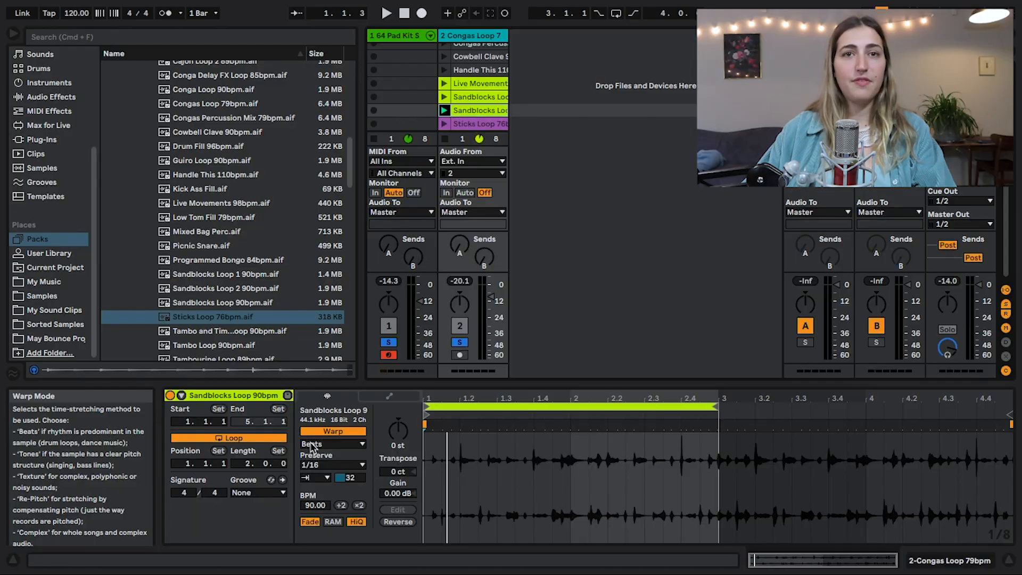
Change the Sandblocks clip's warp mode to Texture with a Grain Size of 263 and a Flux of 85.16.
{"action": "left_click", "coordinate": [319, 444]}
{"action": "left_click", "coordinate": [314, 478]}
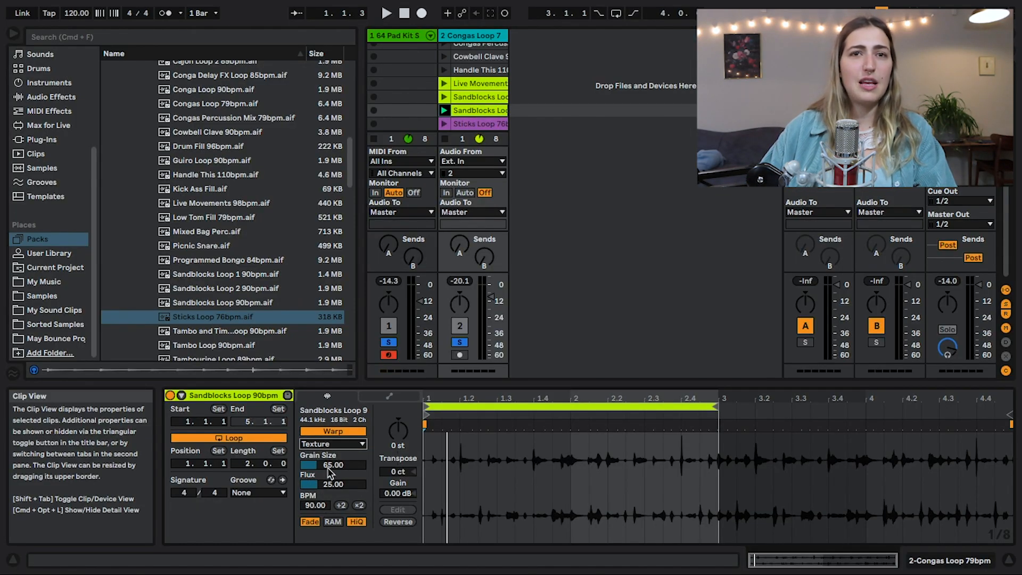
{"action": "left_click", "coordinate": [331, 485]}
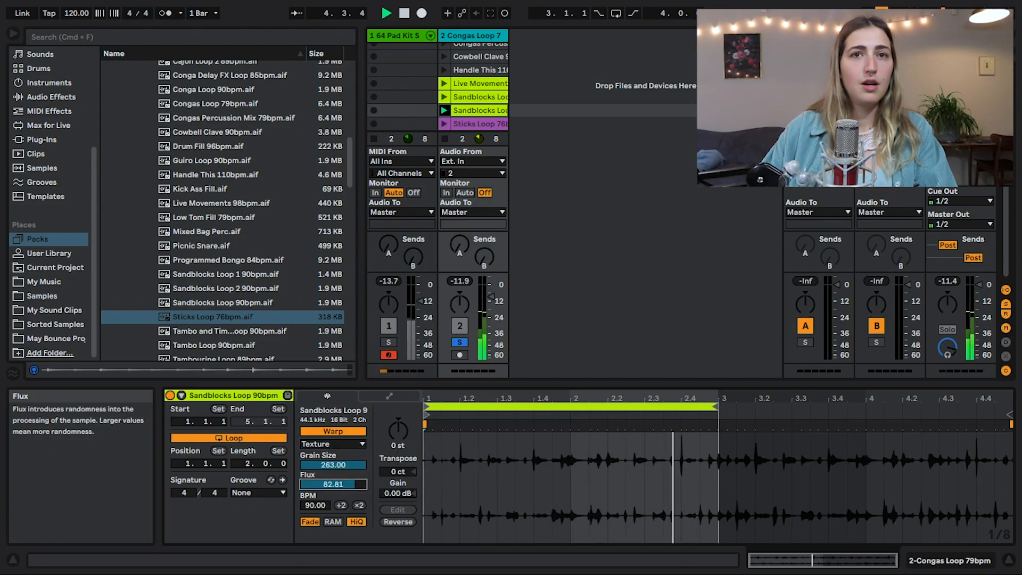
{"action": "left_click_drag", "start_coordinate": [332, 484], "coordinate": [331, 471]}
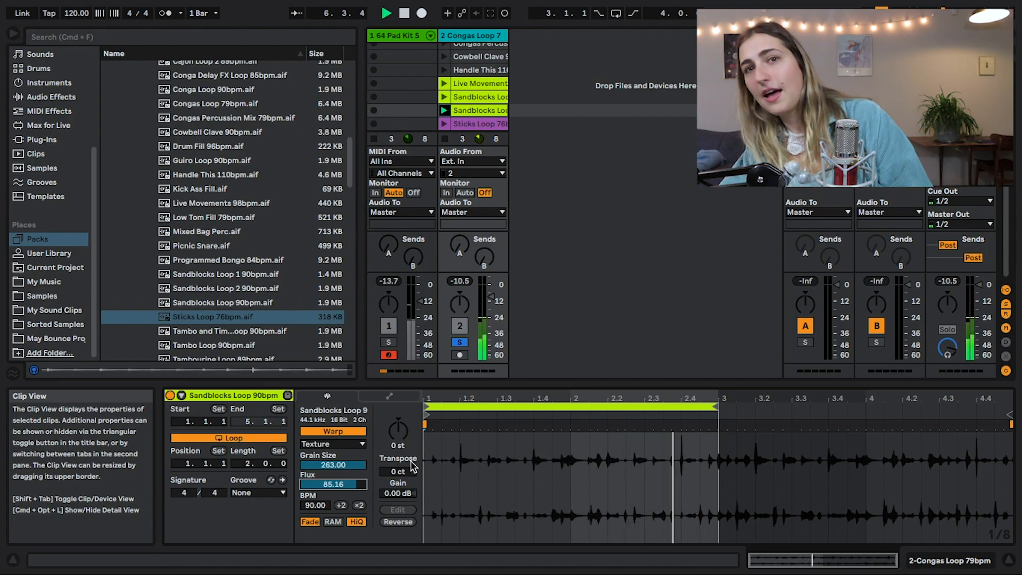
Transpose the Sandblocks clip up 13 semitones and audition it with the 64 Pad Kit track also soloed.
{"action": "left_click_drag", "start_coordinate": [396, 430], "coordinate": [396, 421]}
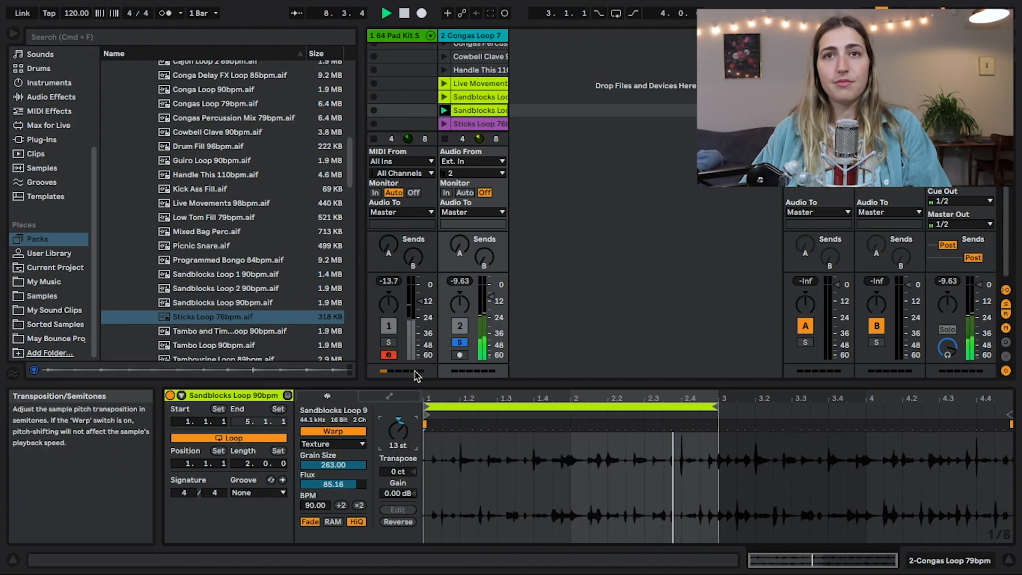
{"action": "left_click", "coordinate": [389, 342]}
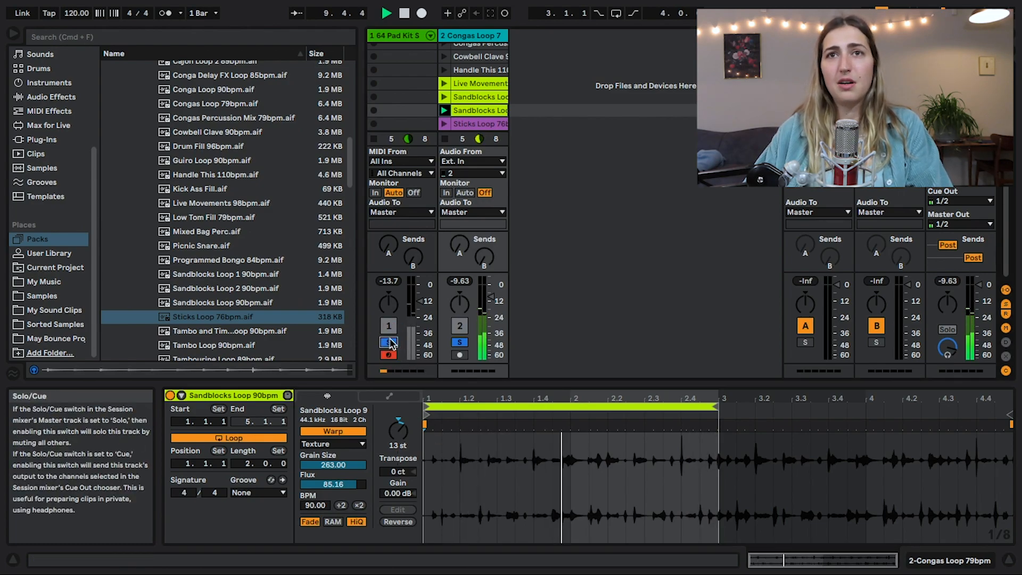
{"action": "key", "text": "space"}
Search all browser results for "compre" and load the Compressor onto the Congas Loop track.
{"action": "left_click", "coordinate": [218, 41]}
{"action": "type", "text": "compre"}
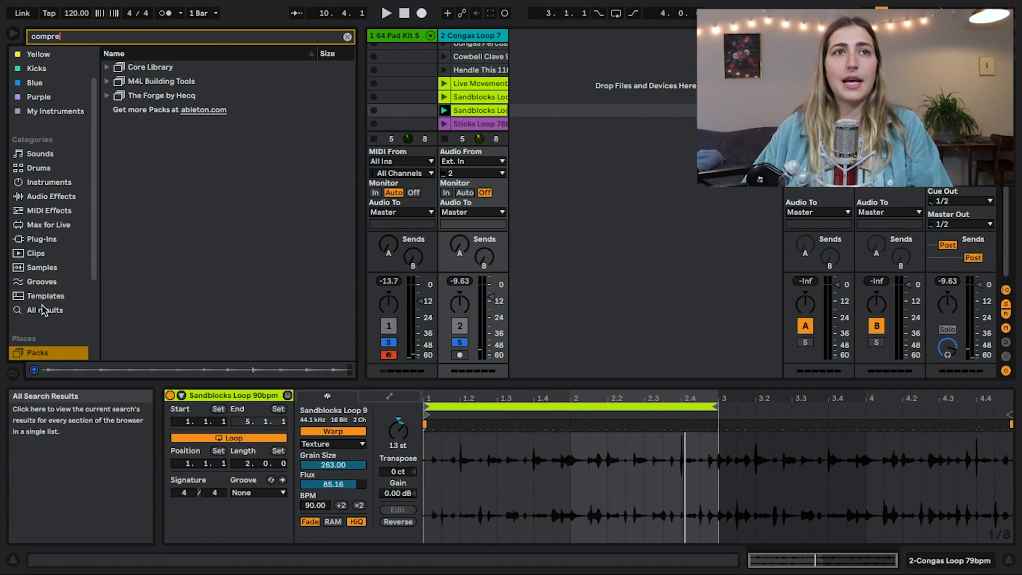
{"action": "left_click", "coordinate": [44, 310]}
{"action": "left_click_drag", "start_coordinate": [145, 68], "coordinate": [486, 69]}
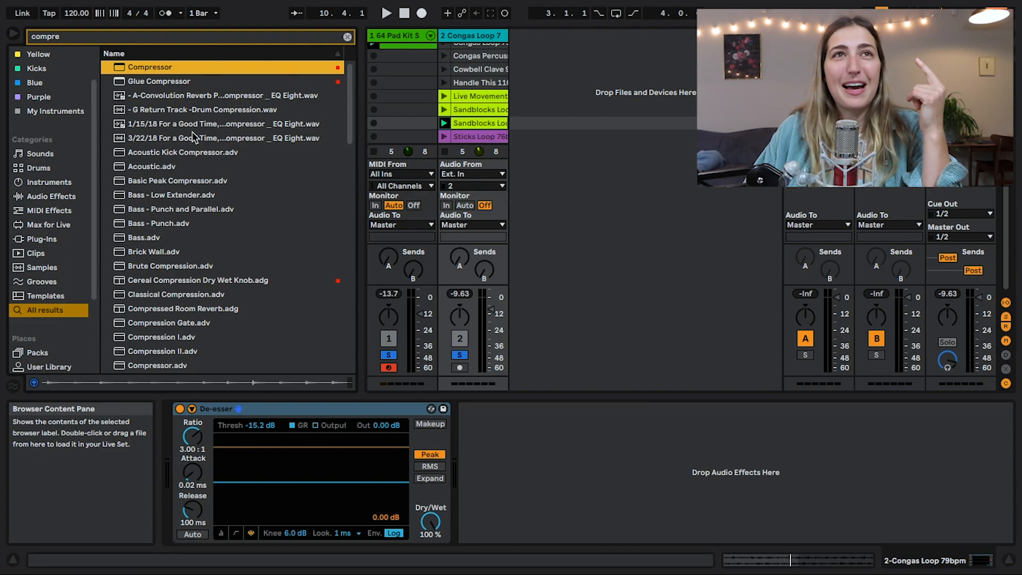
Switch the compressor to its compact view and set ratio 3.60:1, attack 0.29 ms and release 68.4 ms.
{"action": "left_click", "coordinate": [219, 493]}
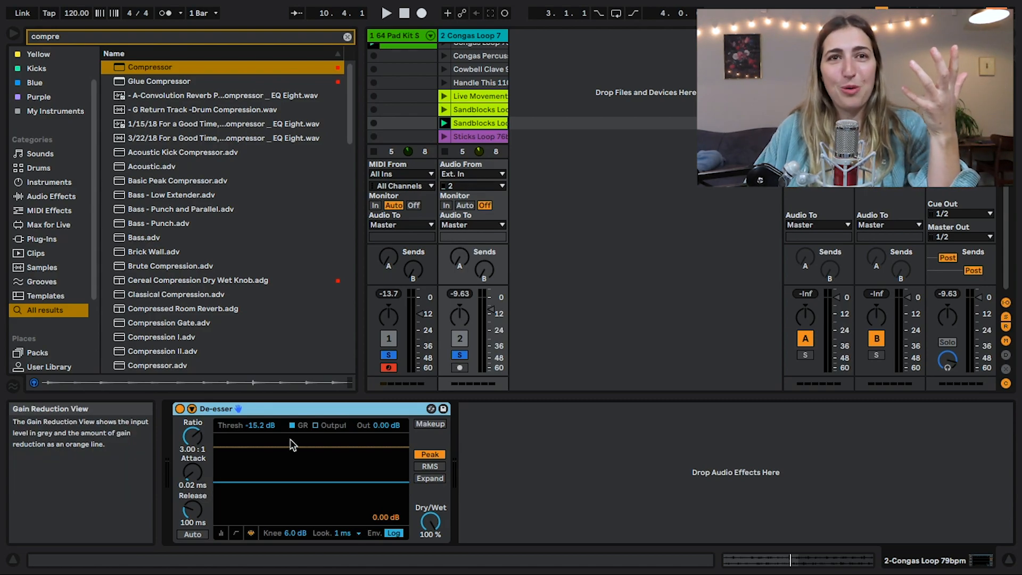
{"action": "left_click", "coordinate": [235, 532]}
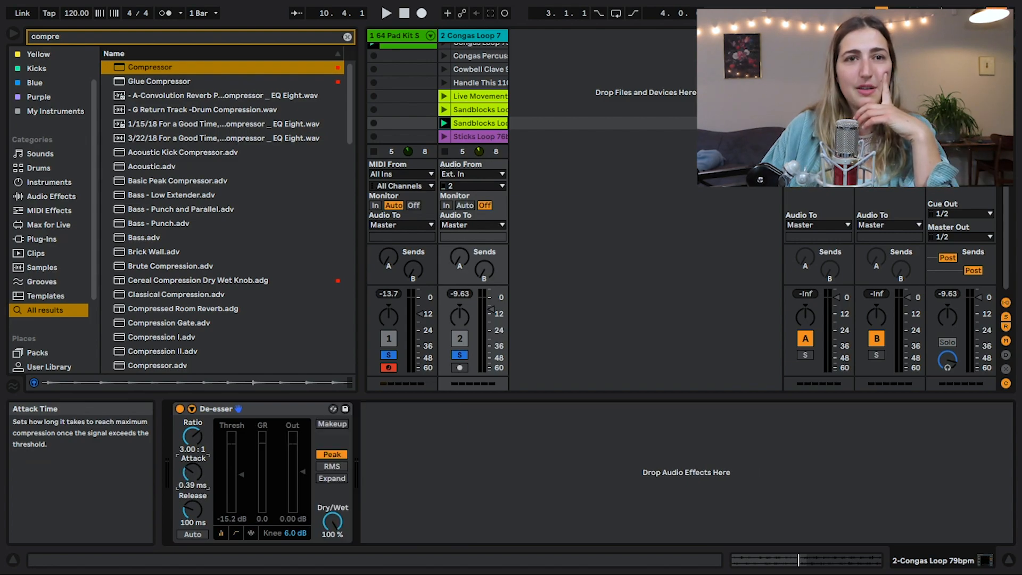
{"action": "left_click", "coordinate": [192, 512]}
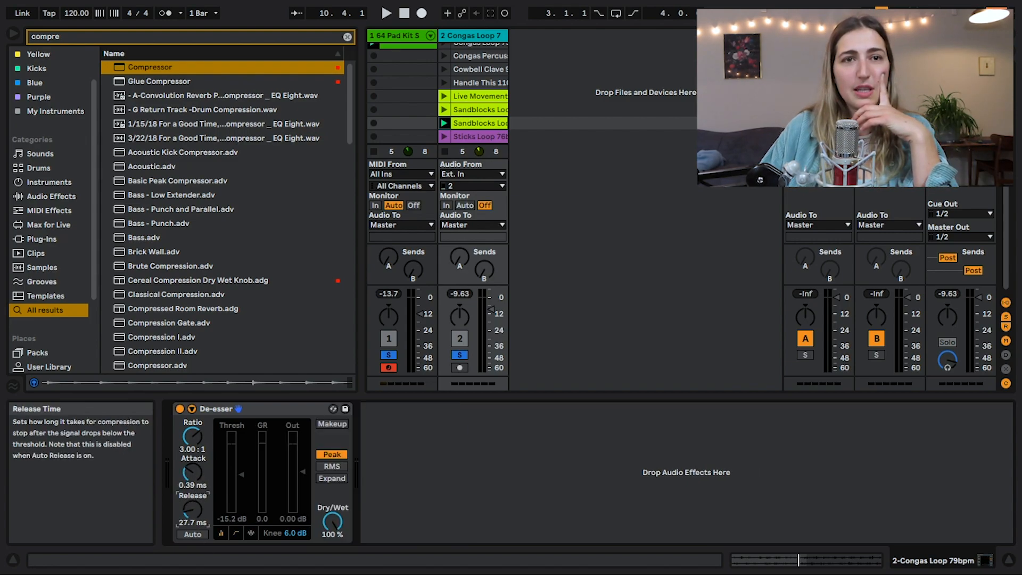
{"action": "left_click", "coordinate": [248, 425]}
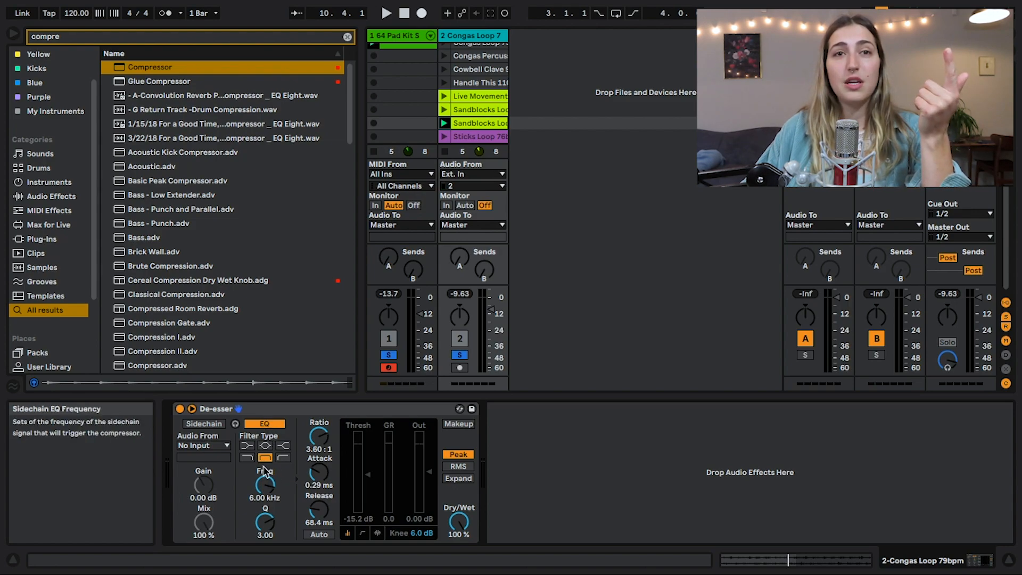
Set the compressor's sidechain EQ to a low-pass at 177 Hz and enable sidechaining from 1-64 Pad Kit Special.
{"action": "left_click", "coordinate": [247, 458]}
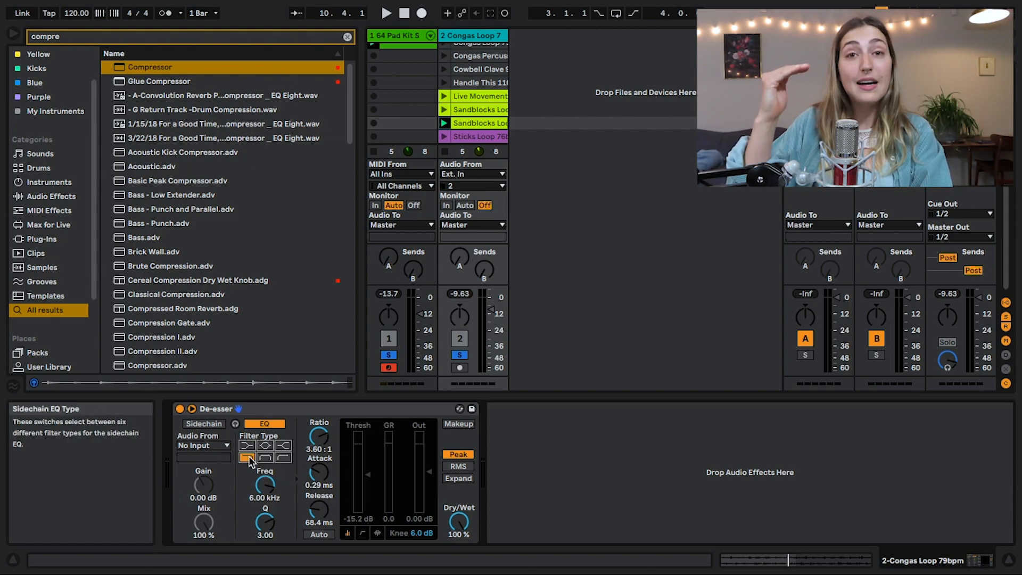
{"action": "left_click_drag", "start_coordinate": [265, 485], "coordinate": [265, 514]}
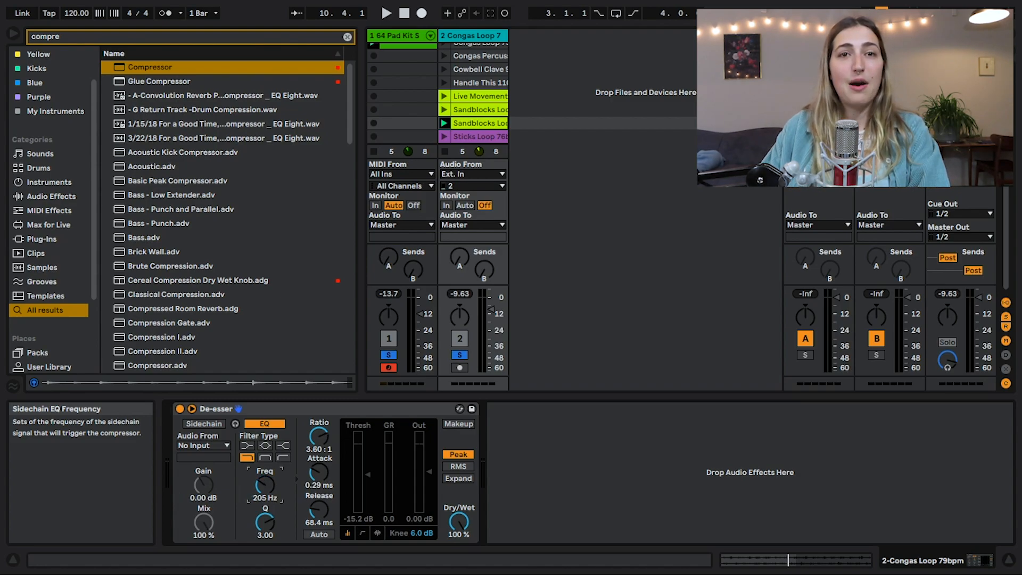
{"action": "left_click", "coordinate": [198, 426]}
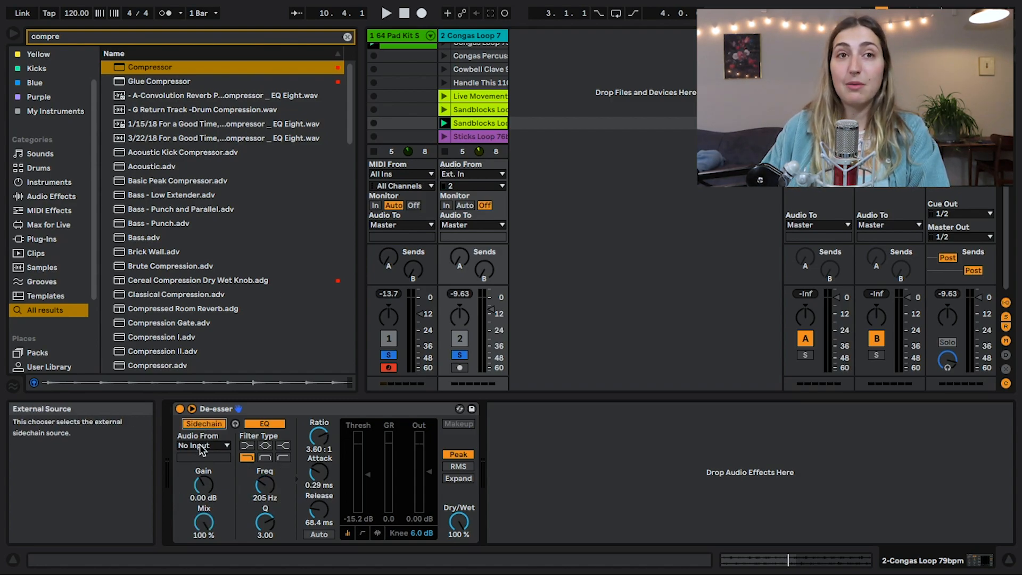
{"action": "left_click", "coordinate": [200, 448]}
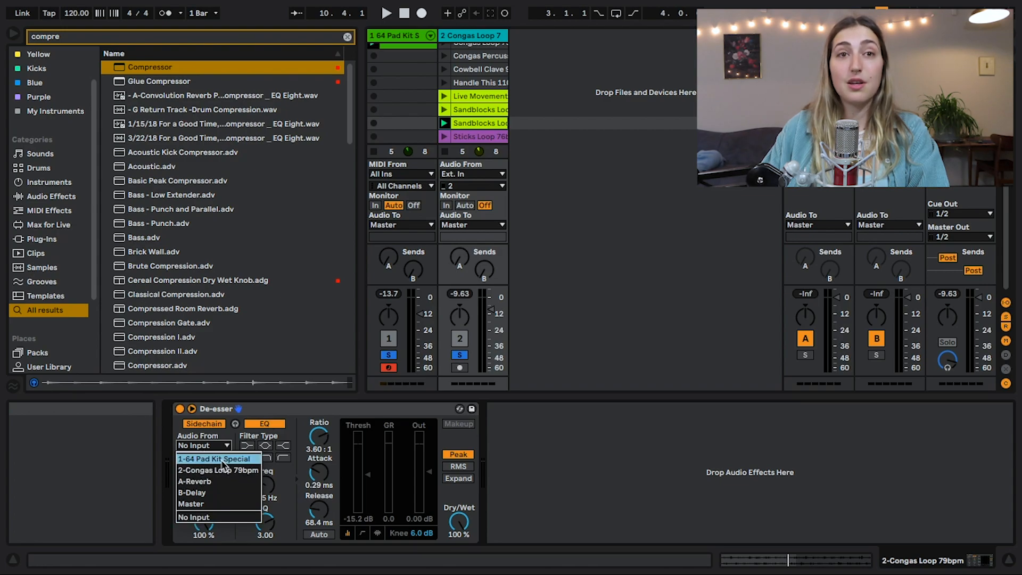
{"action": "left_click", "coordinate": [218, 459]}
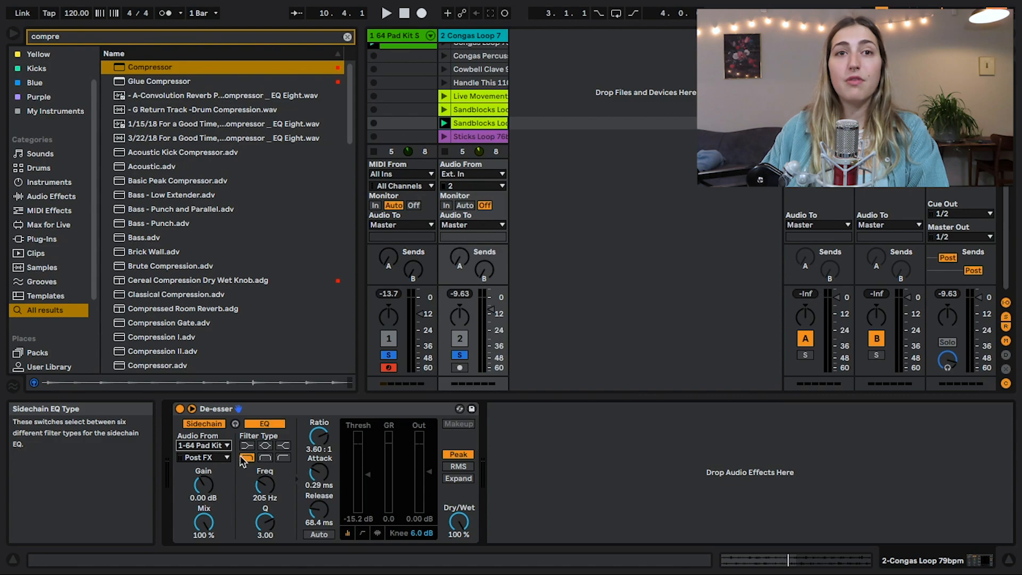
{"action": "left_click_drag", "start_coordinate": [264, 486], "coordinate": [226, 548]}
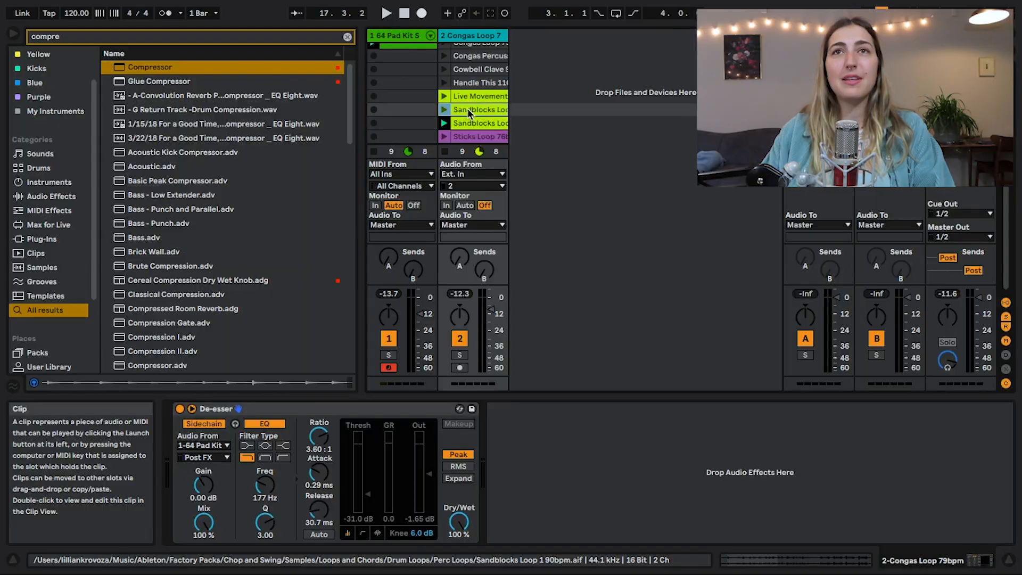
Open the Sandblocks Loop 1 90bpm clip and reverse its sample.
{"action": "left_click", "coordinate": [444, 111]}
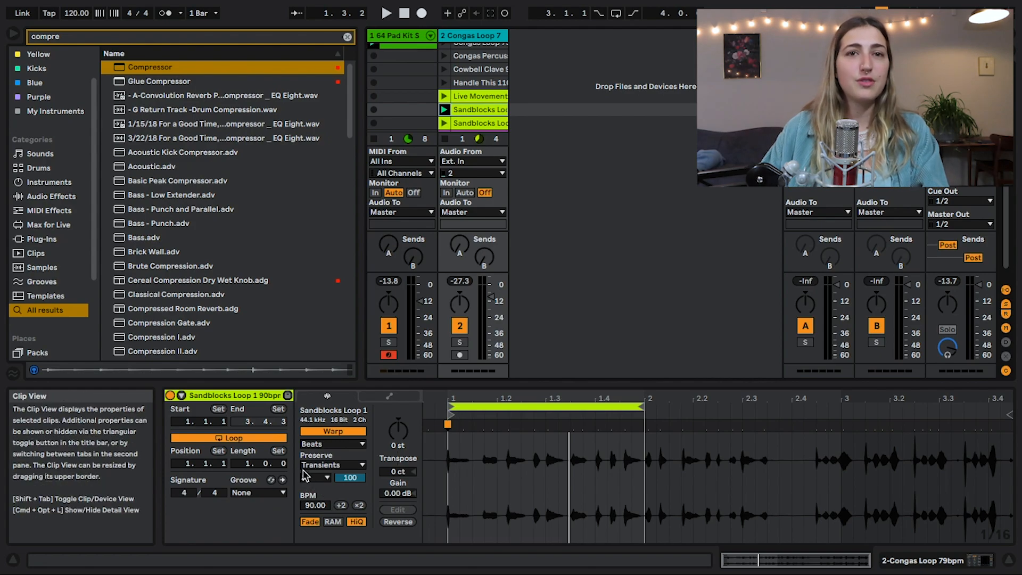
{"action": "left_click", "coordinate": [400, 522]}
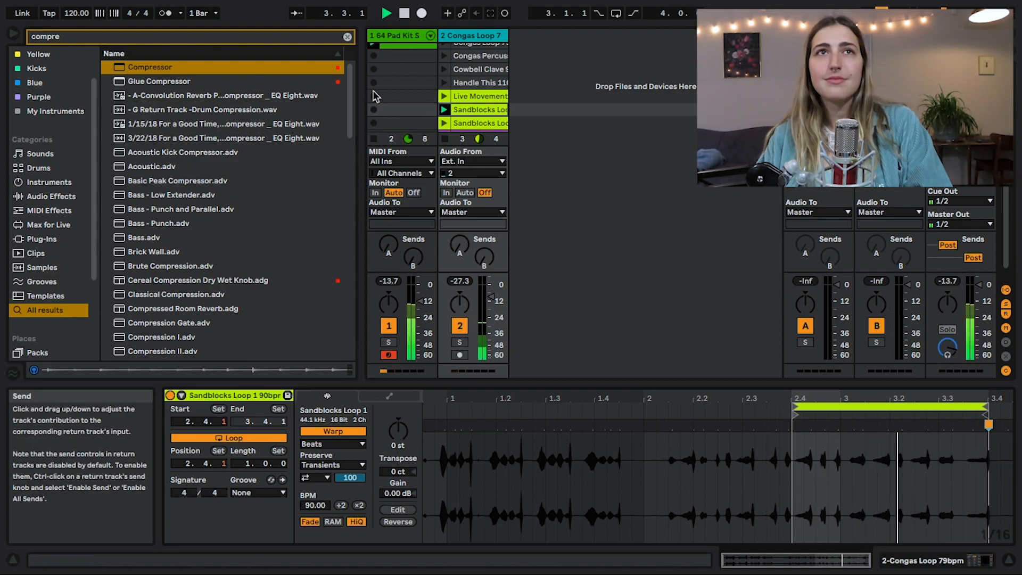
Insert a new audio track with Resampling as its input, and load Hybrid Reverb onto the 64 Pad Kit track after searching "reverb".
{"action": "left_click", "coordinate": [198, 37]}
{"action": "type", "text": "reverb"}
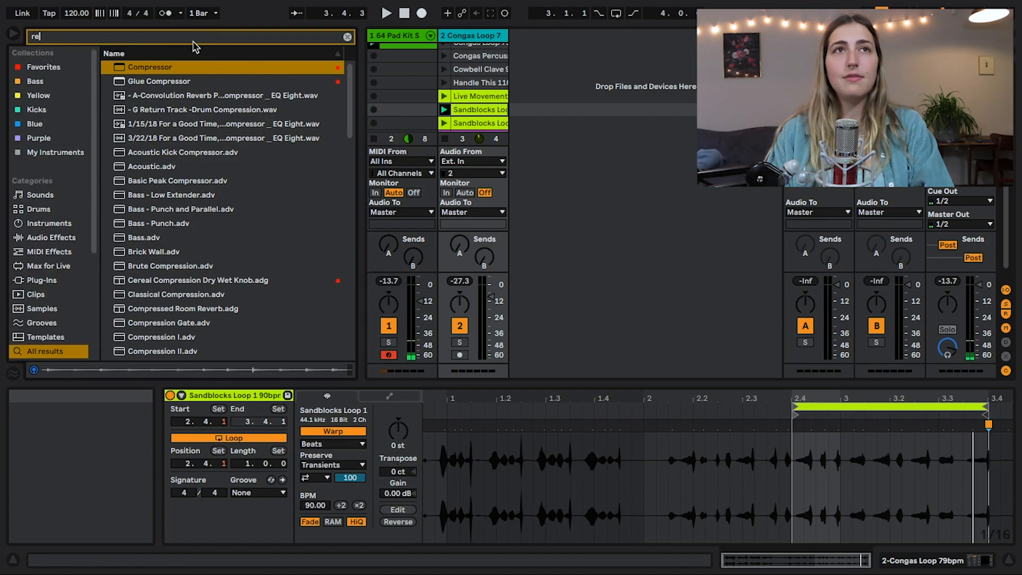
{"action": "scroll", "coordinate": [399, 58], "scroll_direction": "up", "scroll_amount": 1}
{"action": "left_click", "coordinate": [397, 53]}
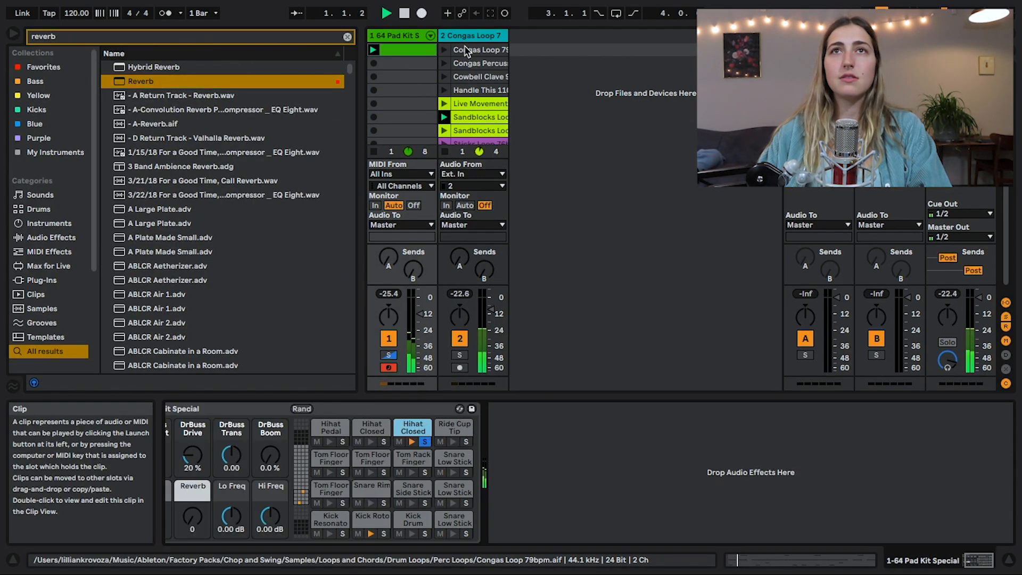
{"action": "key", "text": "super+t"}
{"action": "left_click", "coordinate": [148, 68]}
{"action": "left_click_drag", "start_coordinate": [213, 62], "coordinate": [398, 50]}
{"action": "left_click_drag", "start_coordinate": [434, 136], "coordinate": [432, 134]}
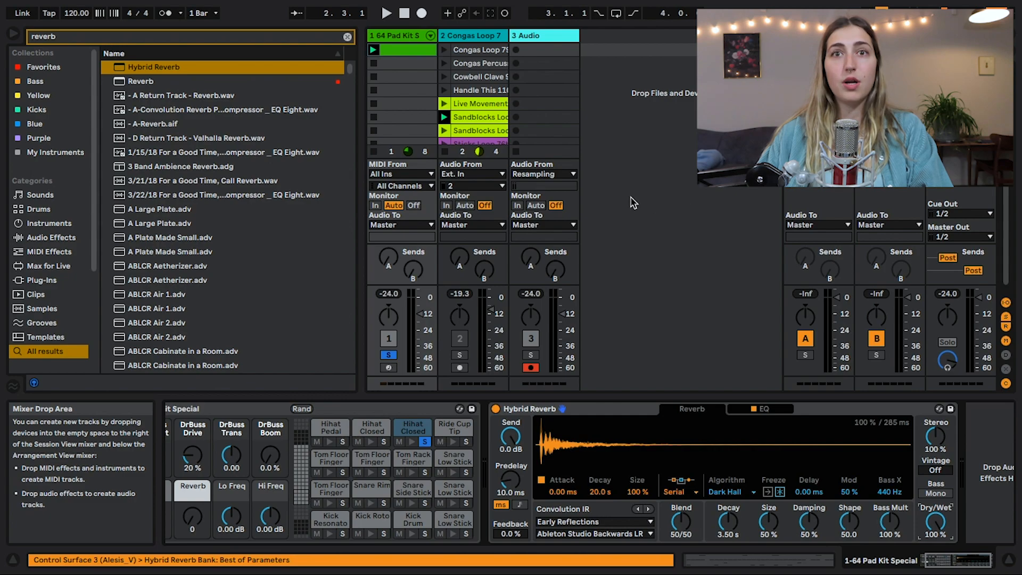
Lower Hybrid Reverb's Dry/Wet to 69% and record the soloed hi-hat into the new audio track's first clip slot.
{"action": "key", "text": "space"}
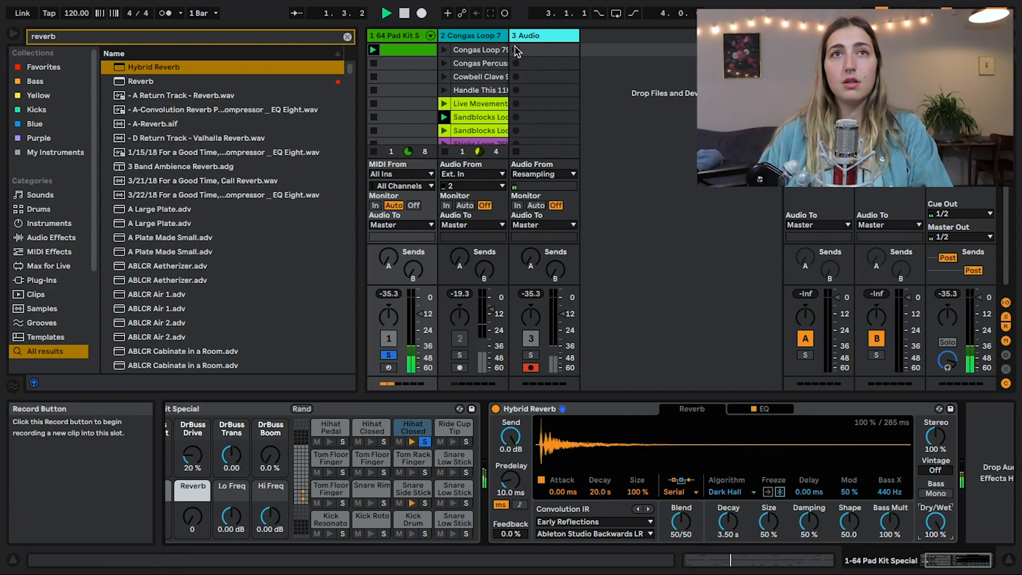
{"action": "left_click_drag", "start_coordinate": [935, 523], "coordinate": [935, 530]}
{"action": "left_click", "coordinate": [532, 50]}
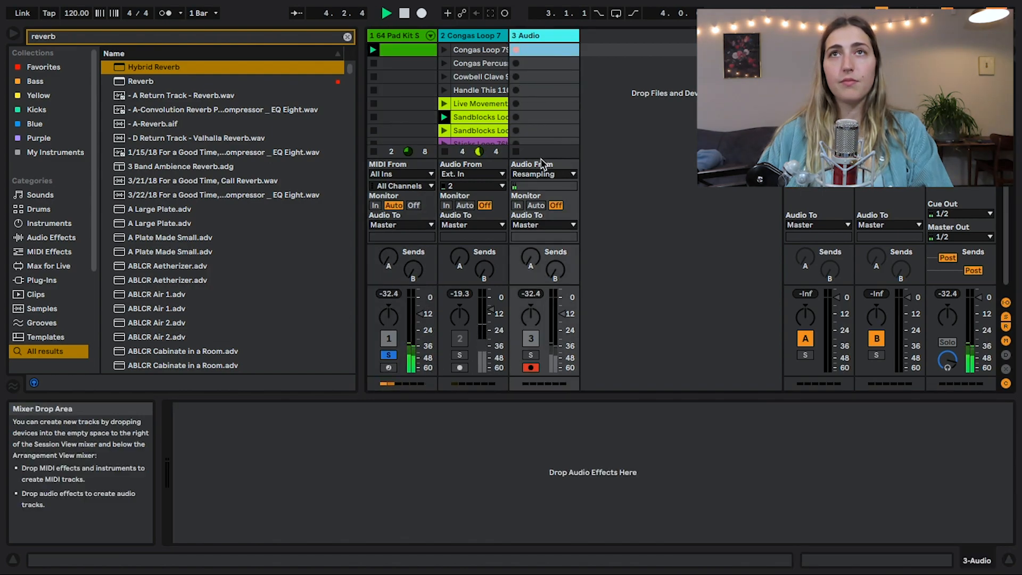
{"action": "left_click", "coordinate": [516, 49]}
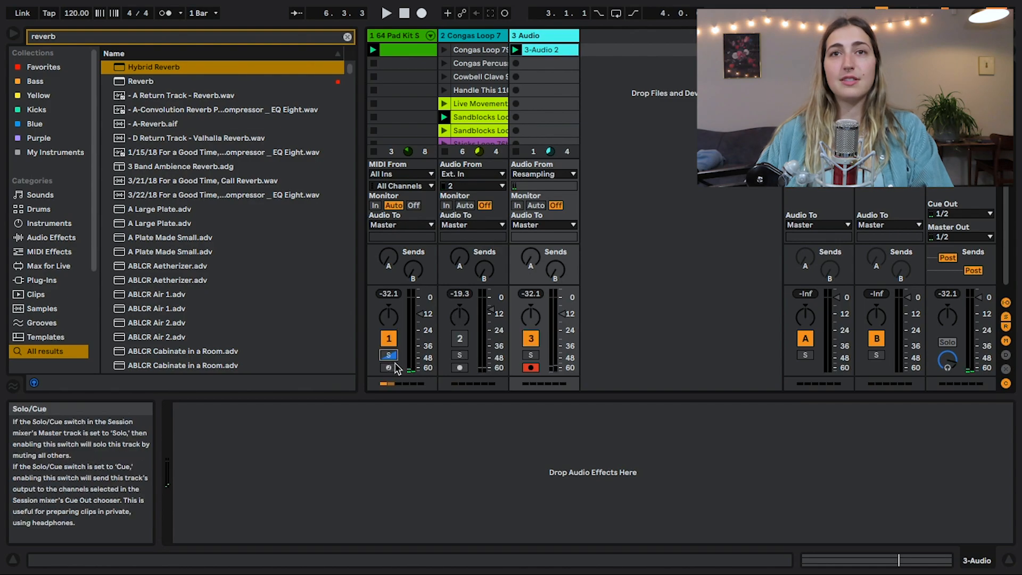
Turn off Hybrid Reverb on the 64 Pad Kit track and unsolo the Hihat Closed pad in its drum rack.
{"action": "left_click", "coordinate": [396, 53]}
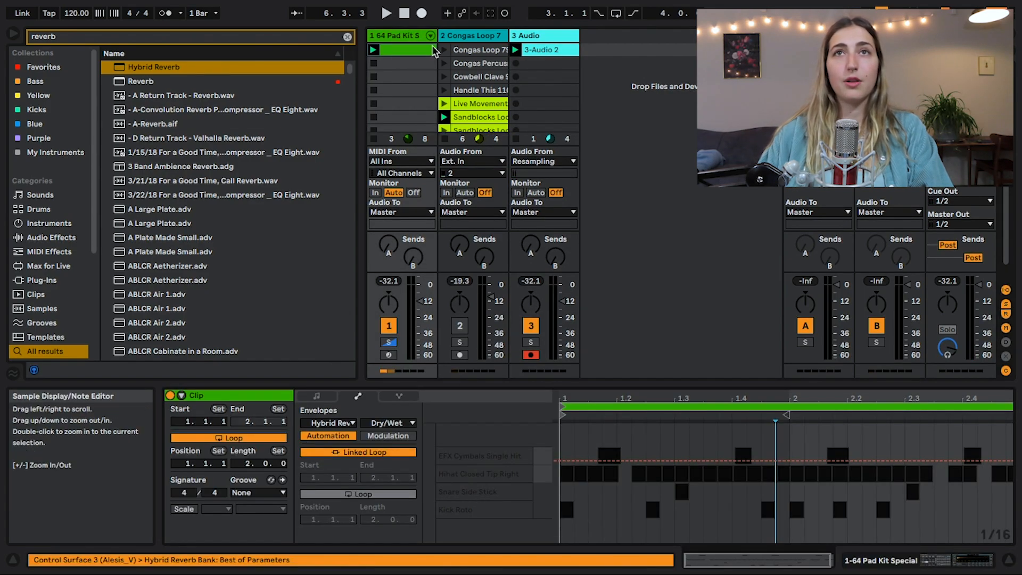
{"action": "left_click", "coordinate": [405, 35]}
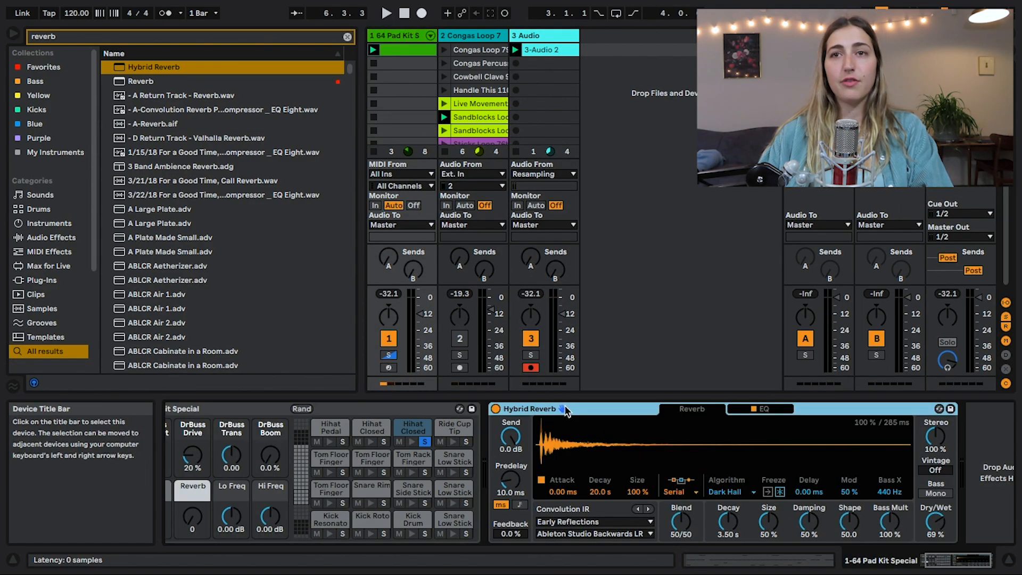
{"action": "left_click", "coordinate": [495, 409]}
{"action": "double_click", "coordinate": [515, 409]}
{"action": "left_click", "coordinate": [425, 442]}
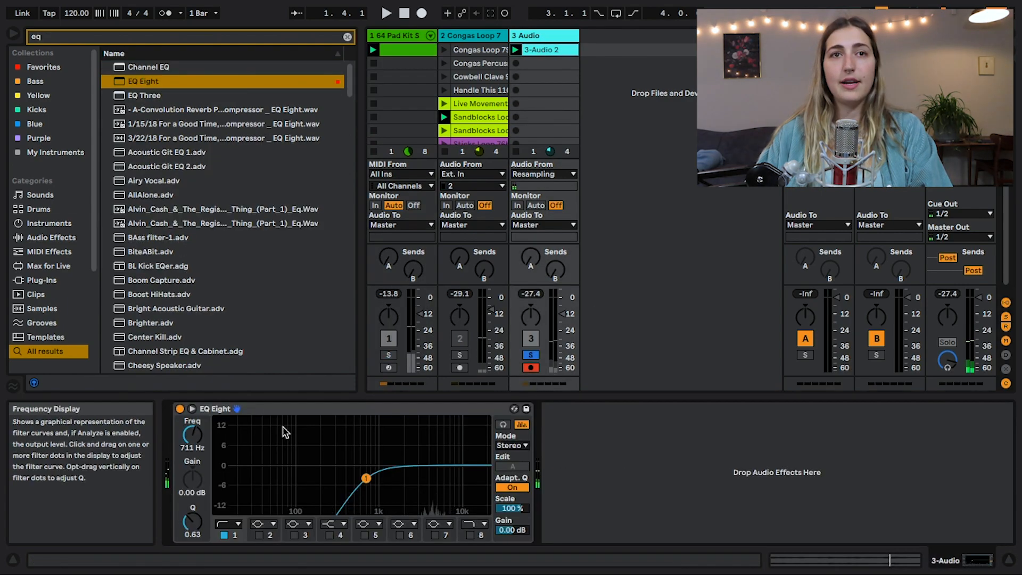
Play back the soloed resampled track through EQ Eight and open its 3-Audio 2 clip to view the waveform.
{"action": "key", "text": "space"}
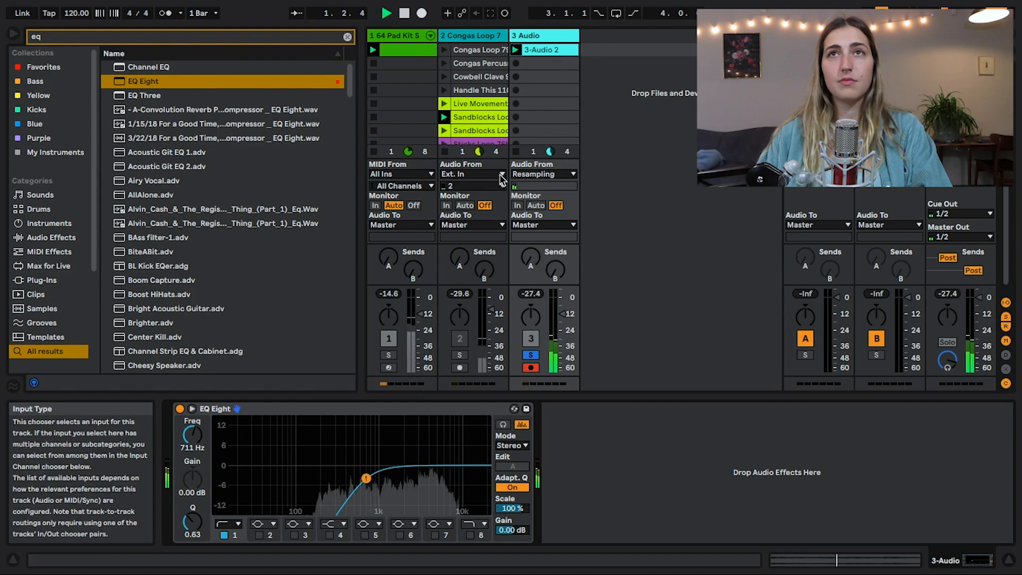
{"action": "double_click", "coordinate": [542, 50]}
{"action": "key", "text": "space"}
{"action": "key", "text": "space"}
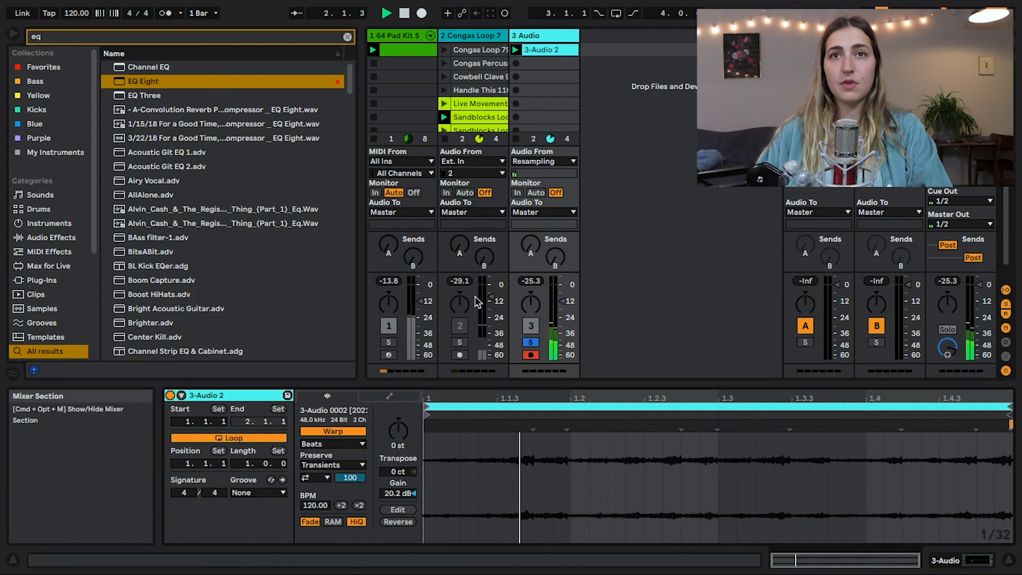
Add the sidechained De-esser from the Congas Loop track to the 3 Audio track after EQ Eight, and also solo the 64 Pad Kit track.
{"action": "double_click", "coordinate": [479, 36]}
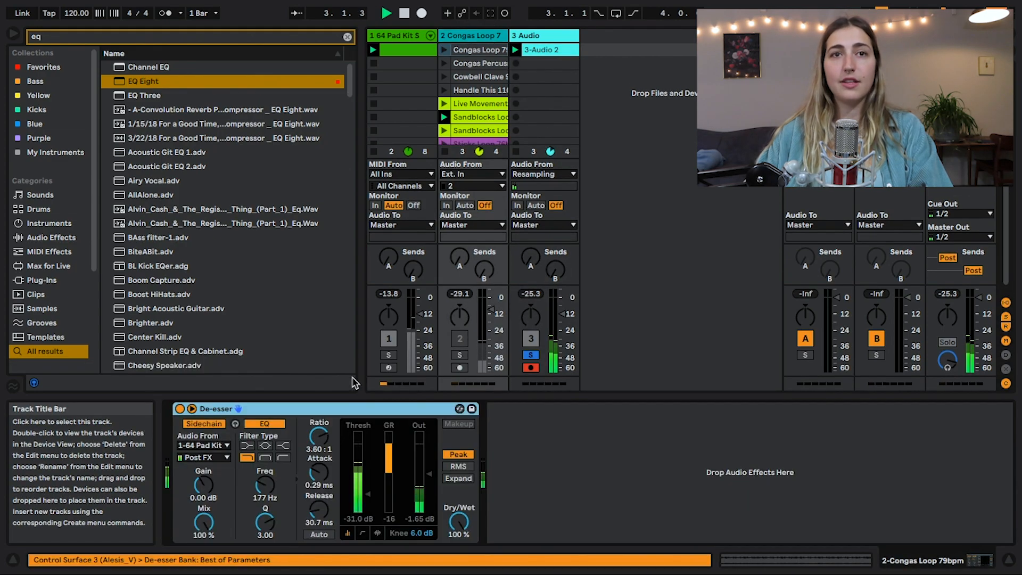
{"action": "left_click_drag", "start_coordinate": [264, 411], "coordinate": [577, 88]}
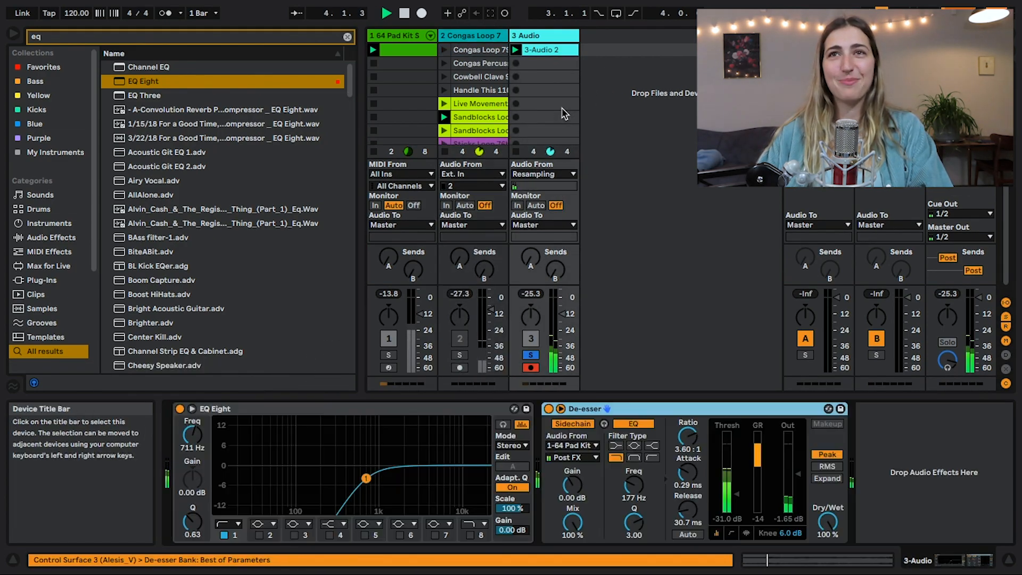
{"action": "left_click", "coordinate": [389, 356]}
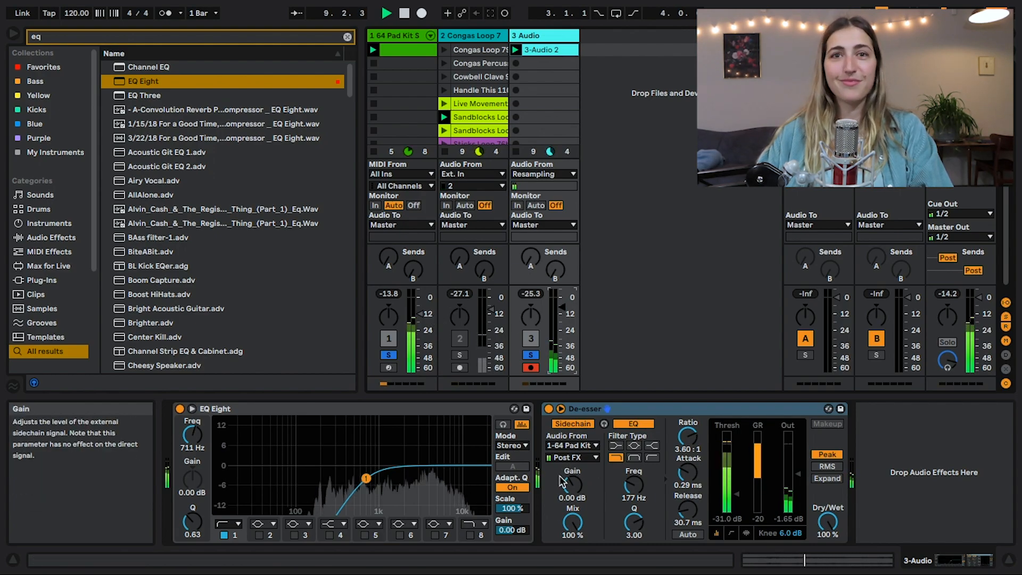
{"action": "left_click", "coordinate": [378, 411]}
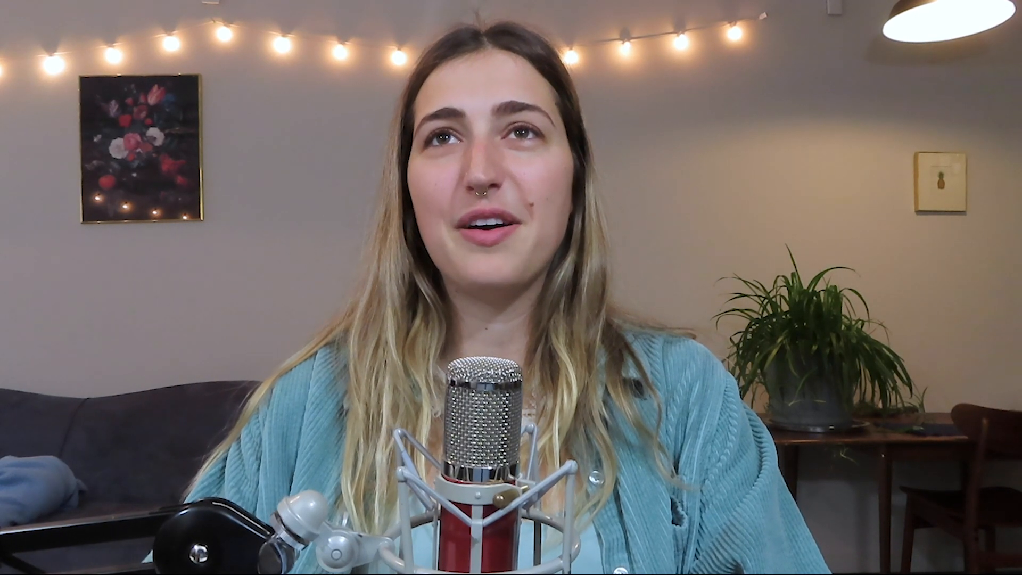